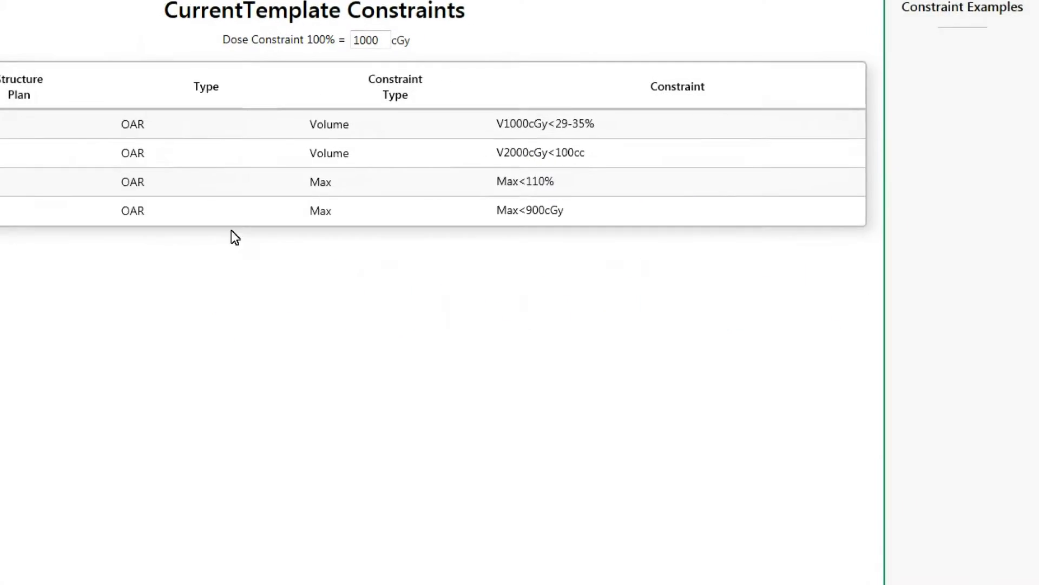
- Complete the Volume constraint as V1000cGy<34-67% by adding the missing % unit
click(250, 222)
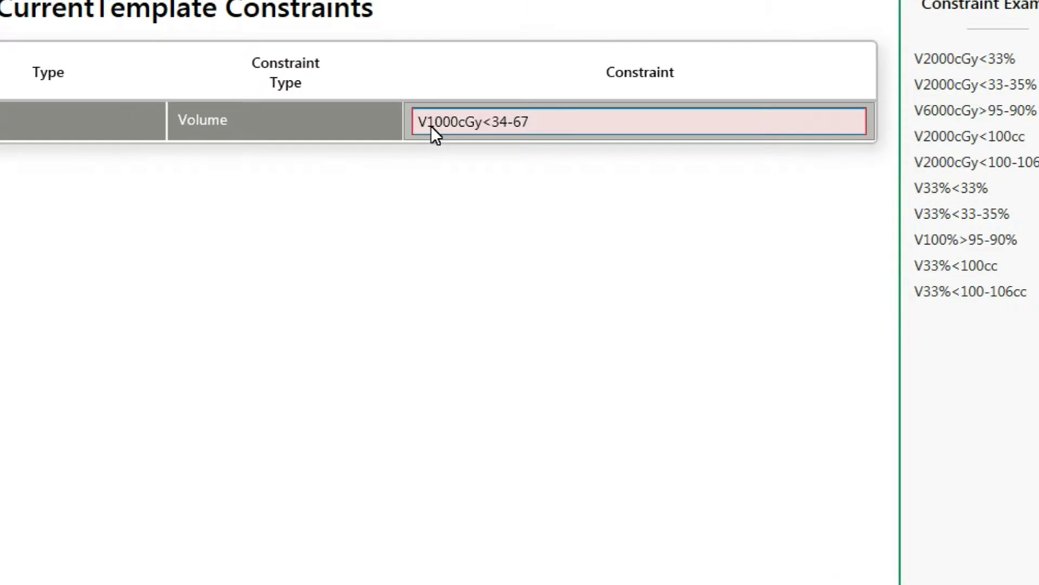
text(%)
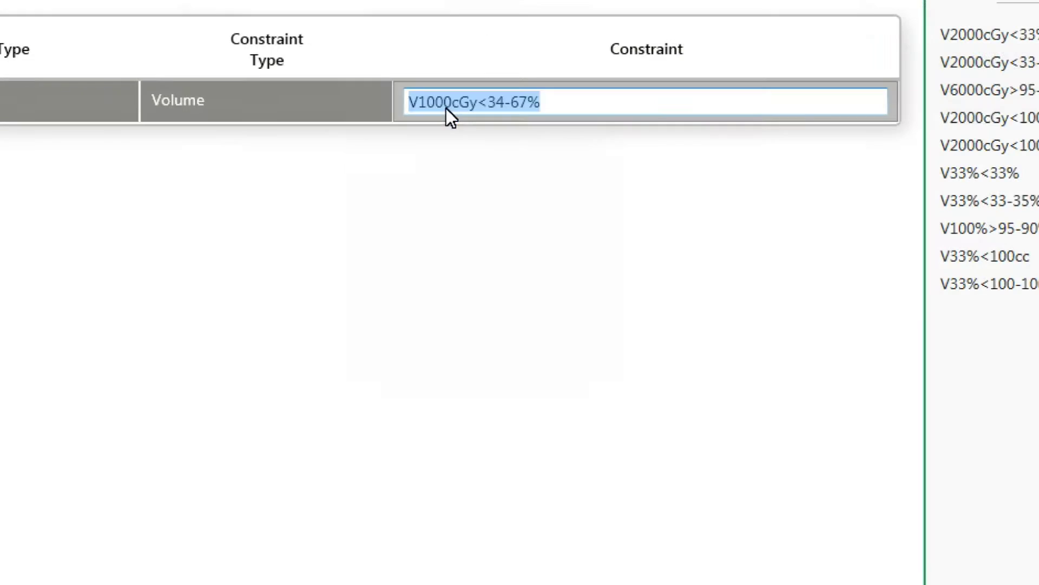
- Reset the constraint text to just V and set the row's Constraint Type to Dose
text(V)
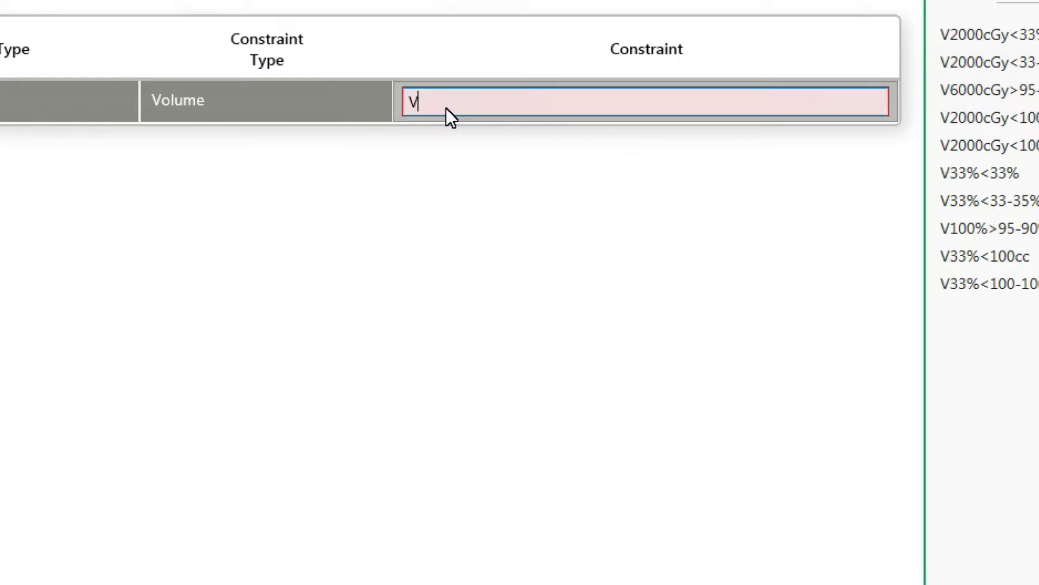
click(284, 105)
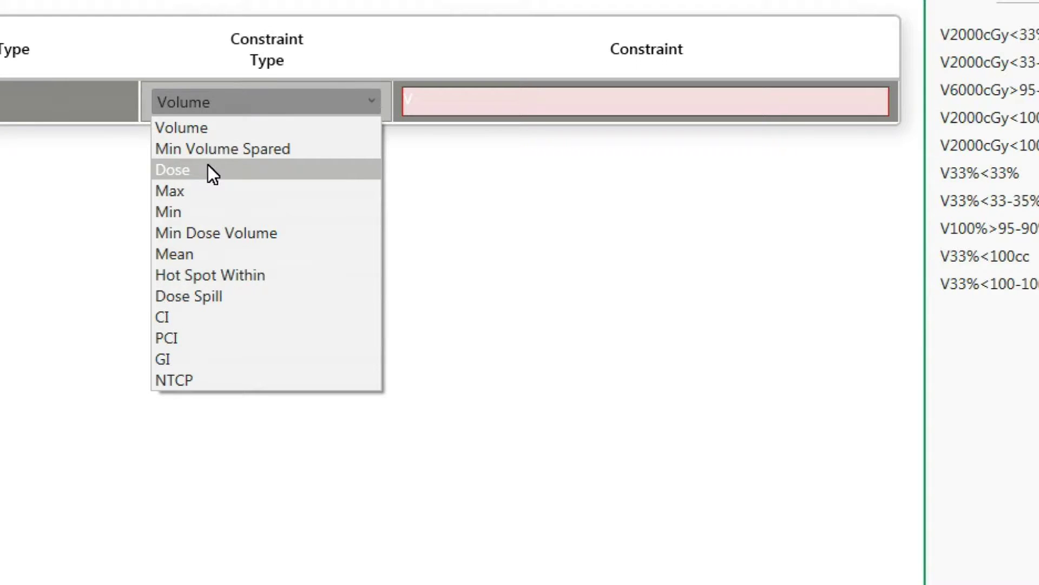
click(208, 165)
double_click(420, 101)
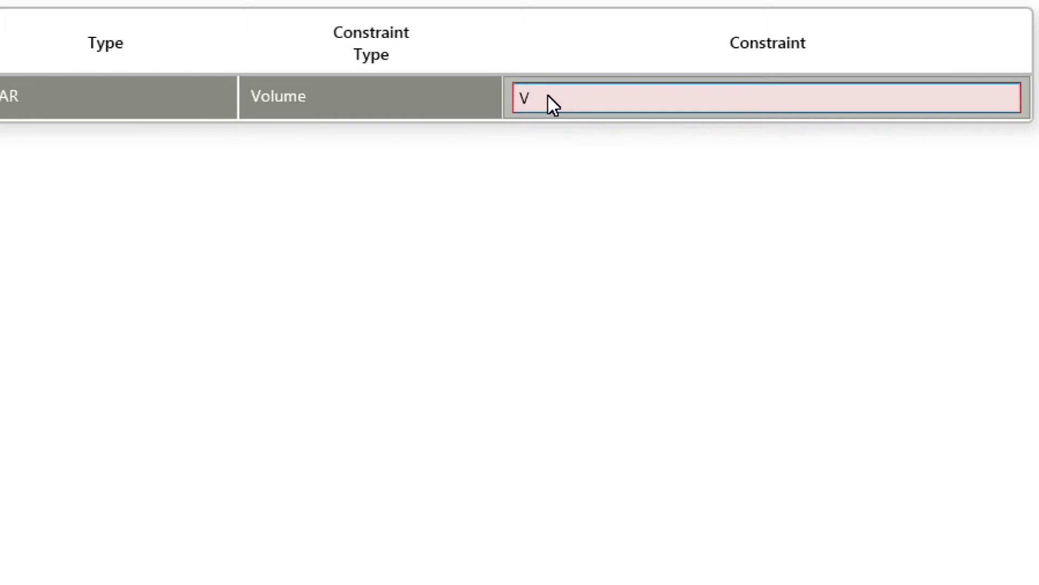
- Edit the constraint to V2000cGy<, swapping > for < and using cc instead of %
text(Gy>)
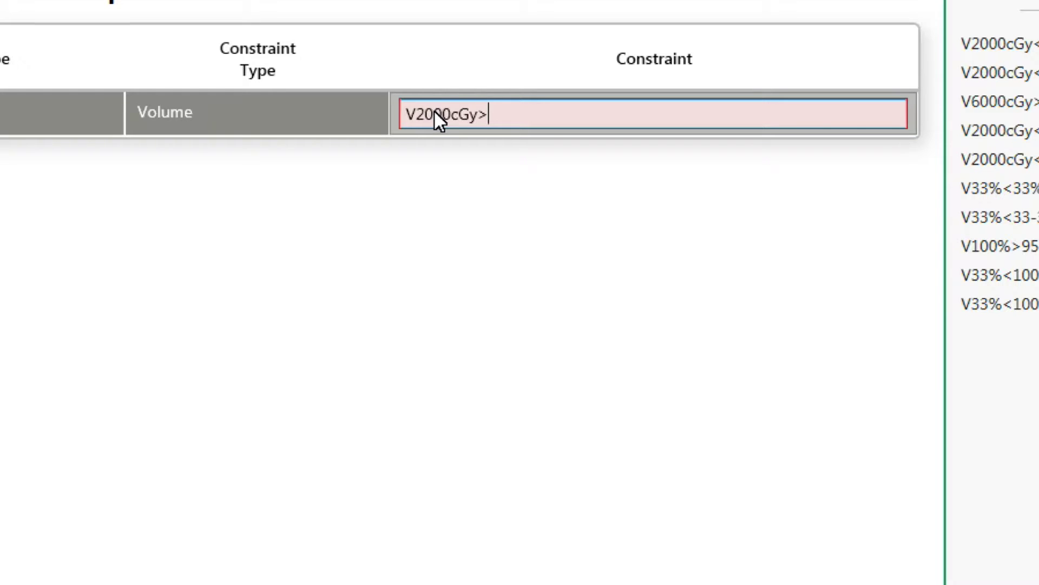
key(BackSpace)
text(<23)
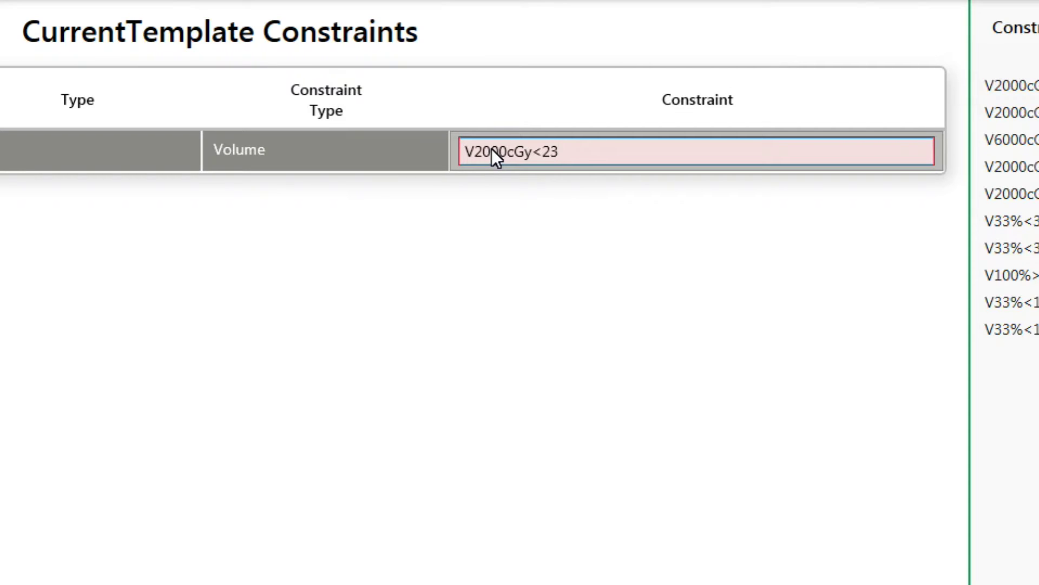
text(%)
key(BackSpace)
text(cc)
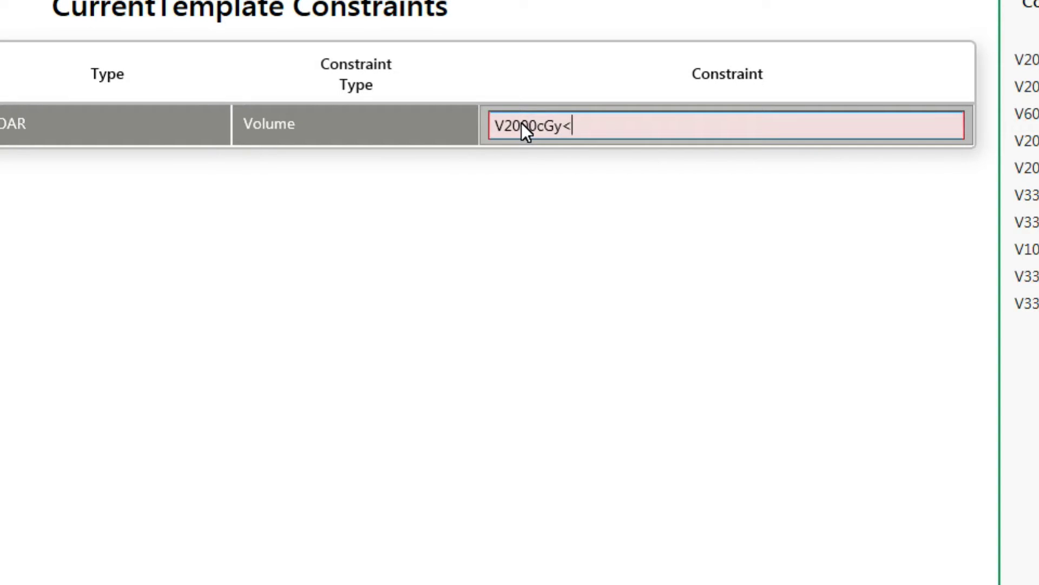
- Try range limits 23-34% and 23-34cc, then enter V1000cGy<29-35%
text(23-)
text(34%)
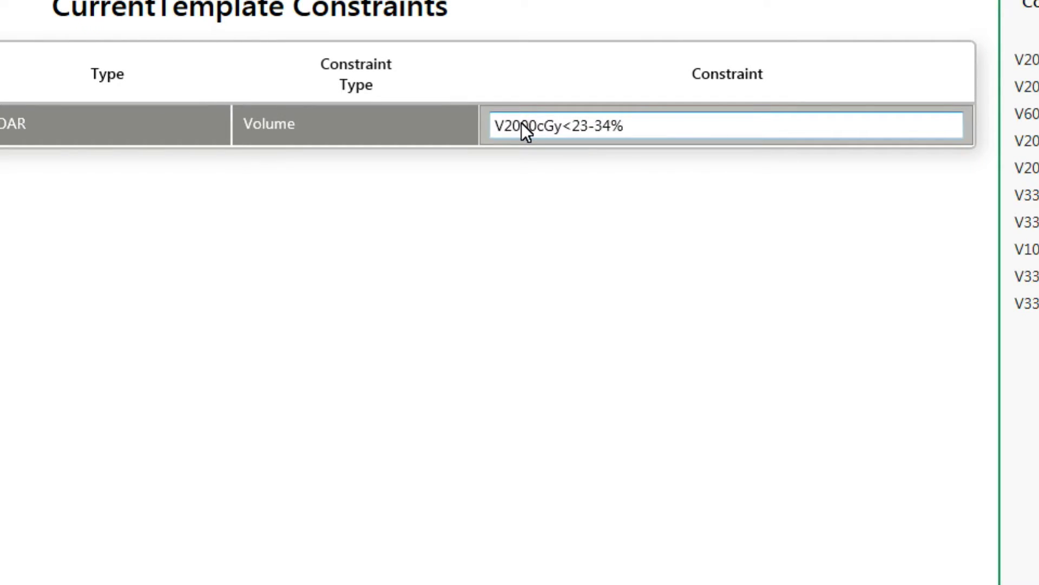
key(BackSpace)
text(cc)
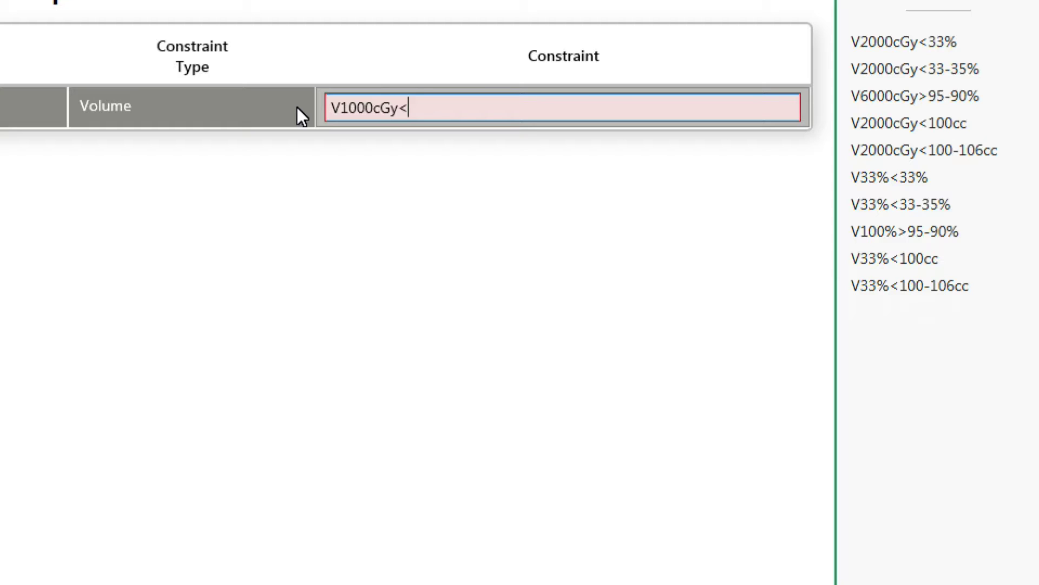
text(29-35%)
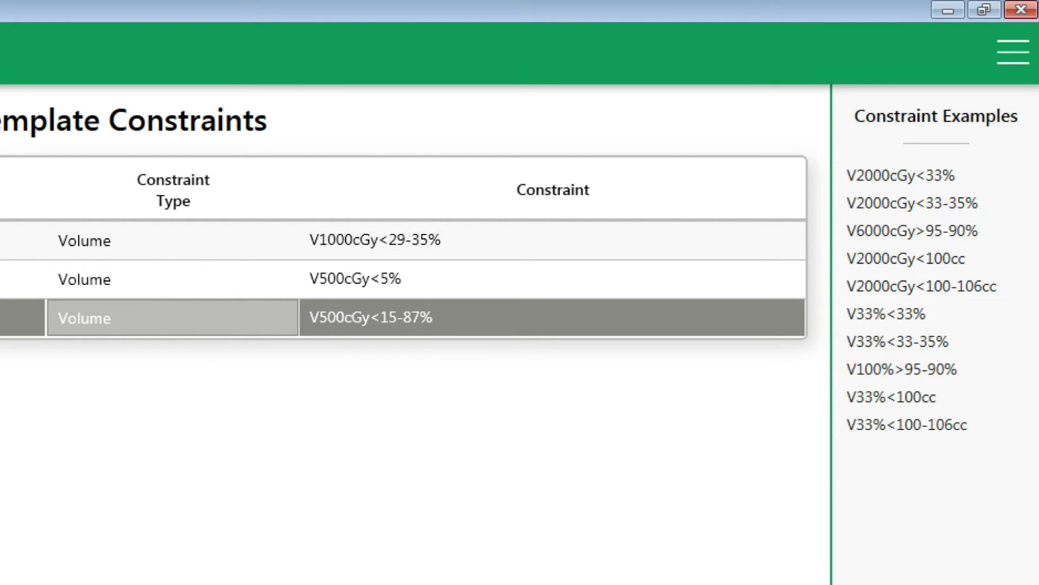
click(1008, 55)
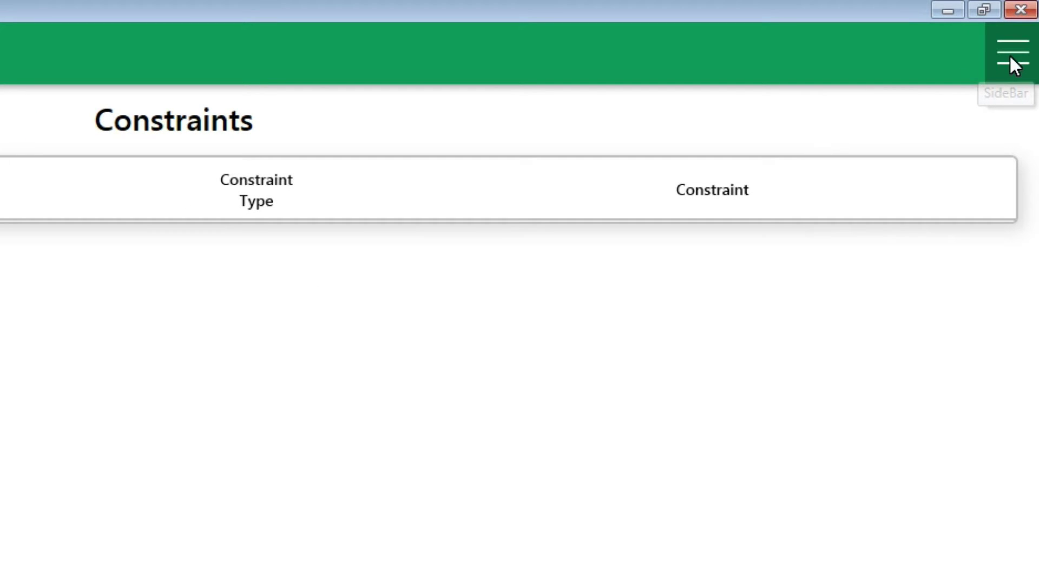
click(1010, 55)
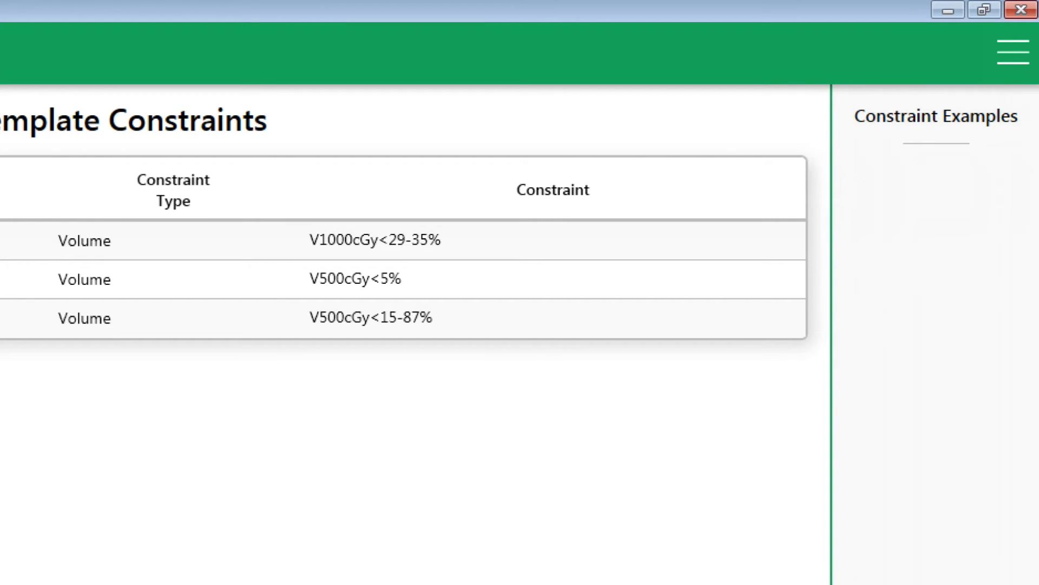
click(375, 240)
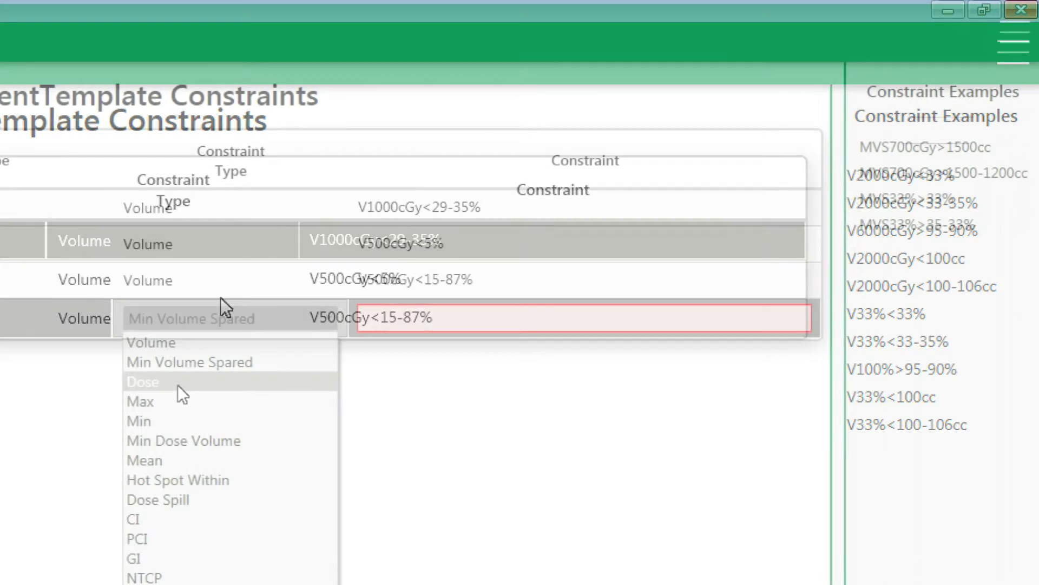
- Cycle the row's type through Max, Min Dose Volume and Mean to Hot Spot Within, then apply HSW% and HSWcGy
click(177, 386)
click(176, 325)
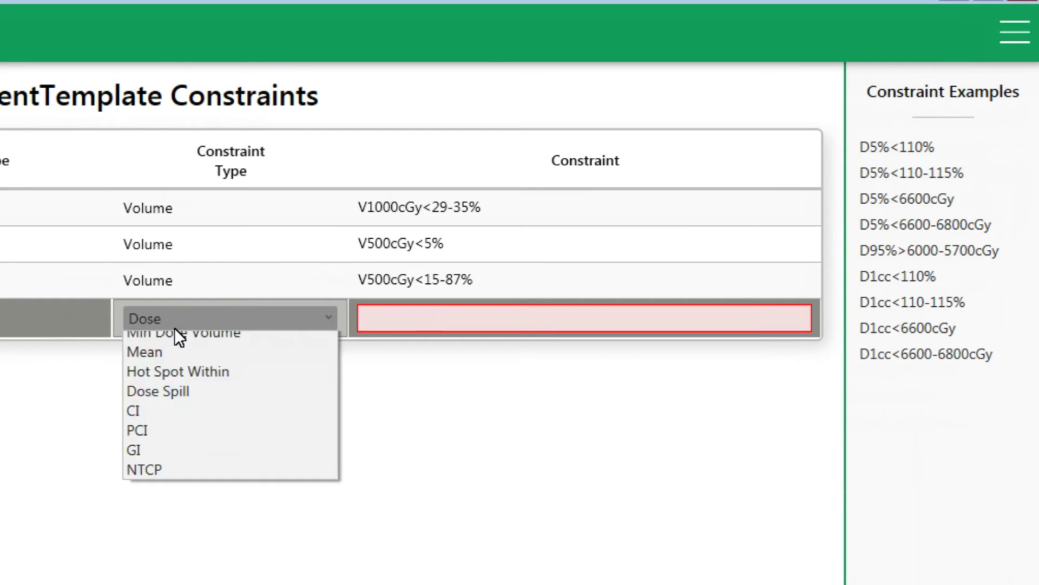
click(166, 402)
click(176, 323)
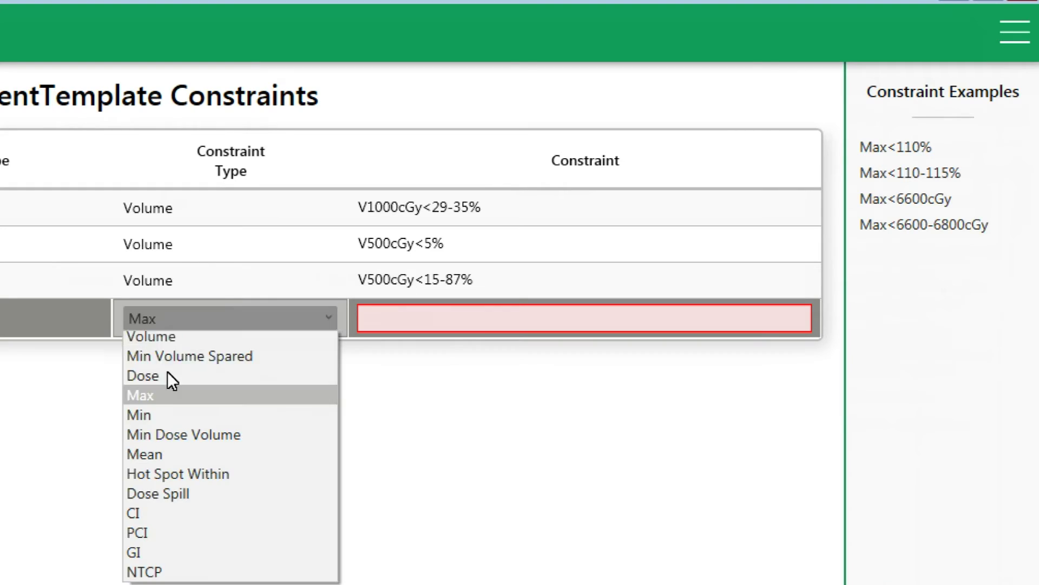
click(160, 434)
click(169, 318)
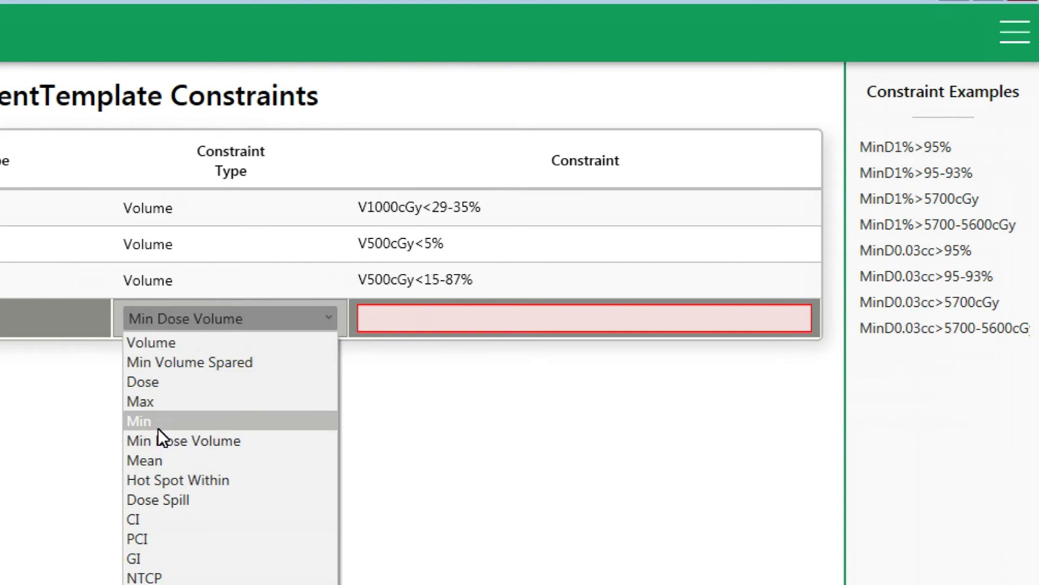
click(158, 460)
click(154, 322)
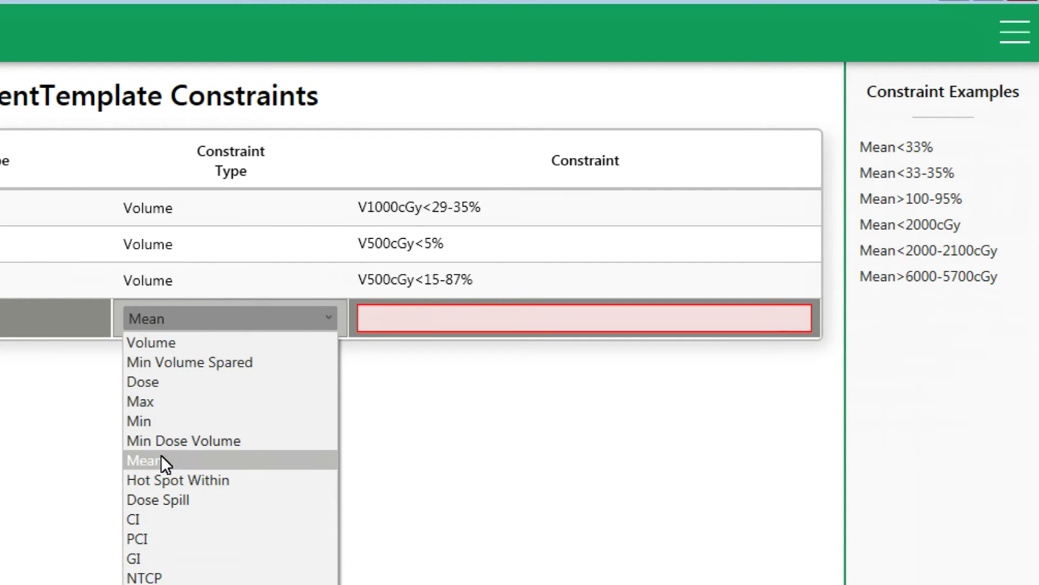
click(164, 479)
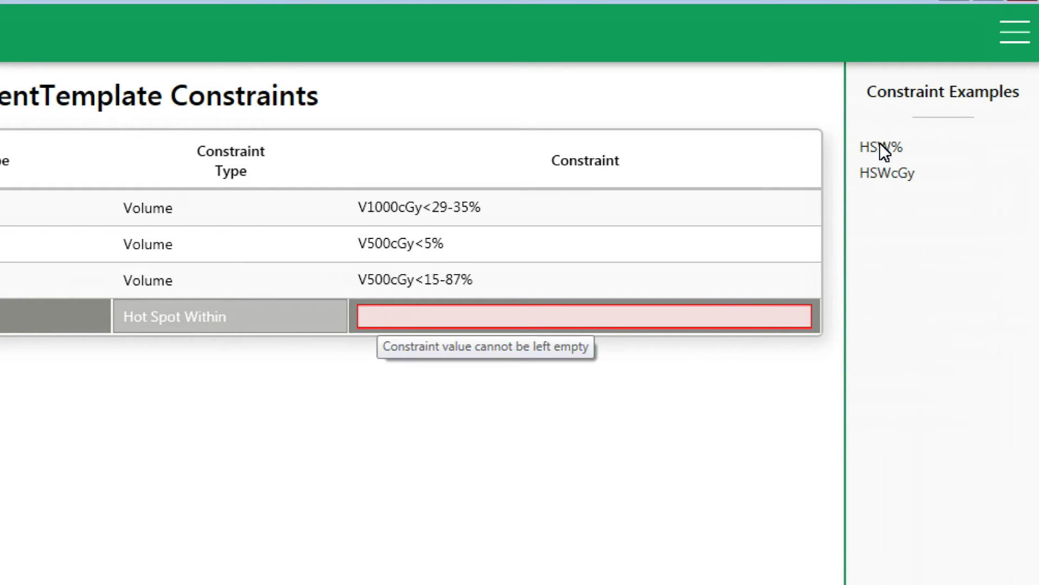
click(880, 144)
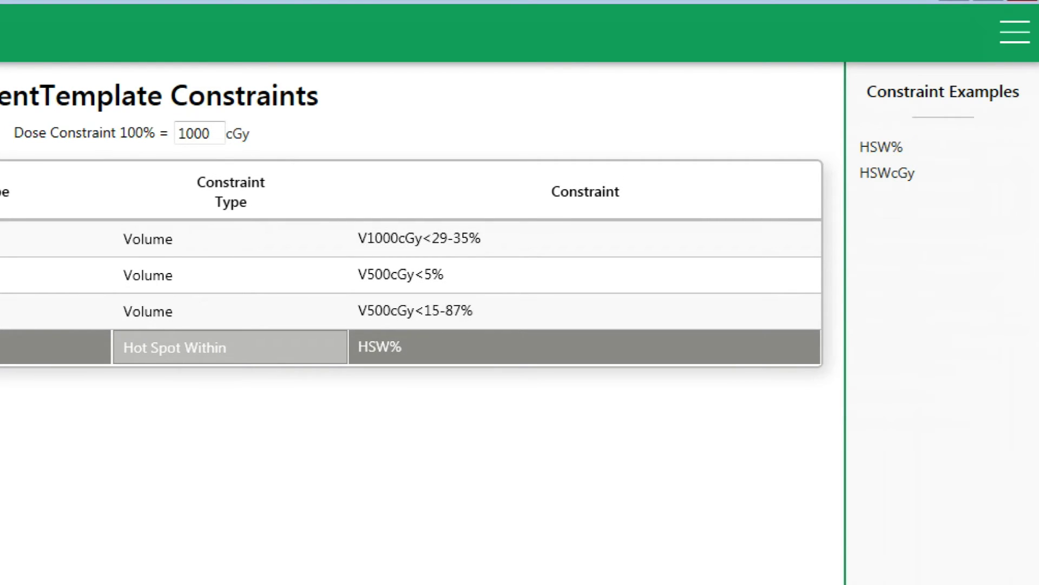
click(872, 172)
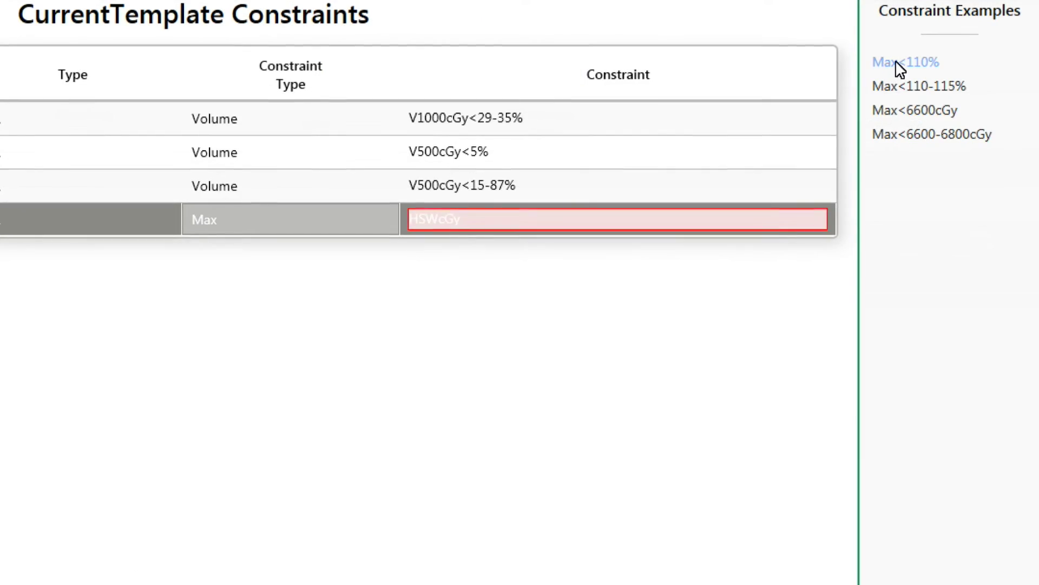
- Fill the fourth row with the Max<110% entry from Constraint Examples
click(897, 62)
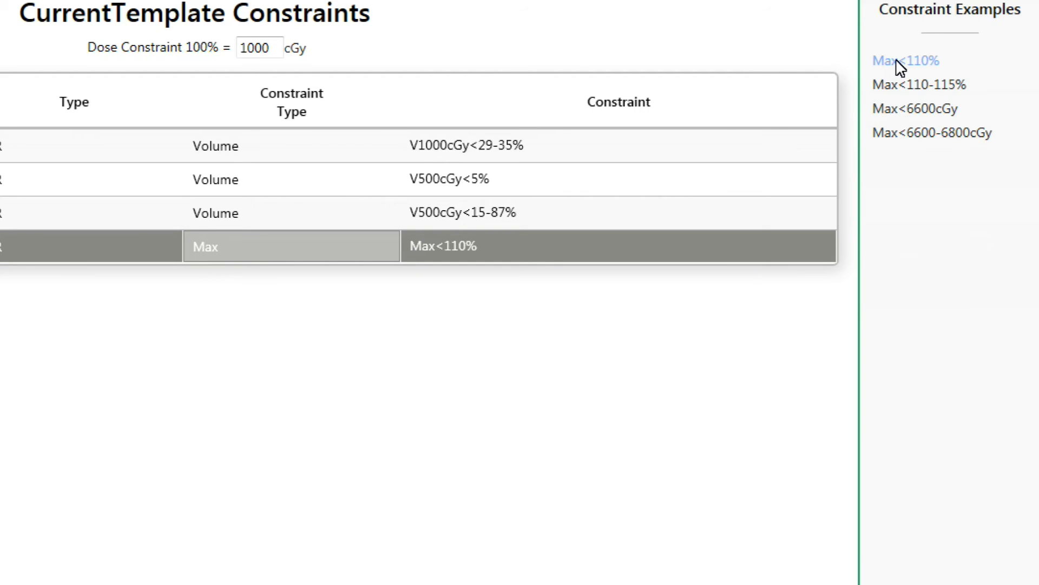
- Check the 1000 cGy reference dose and edit the Max constraint to Max<1100cGy
drag(276, 51, 215, 57)
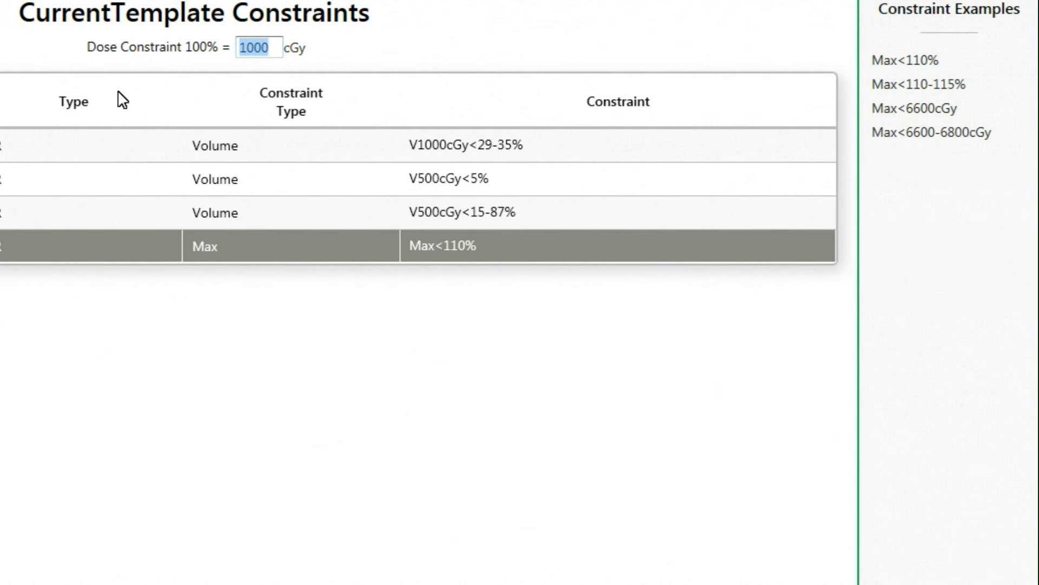
click(454, 232)
text(00cGy)
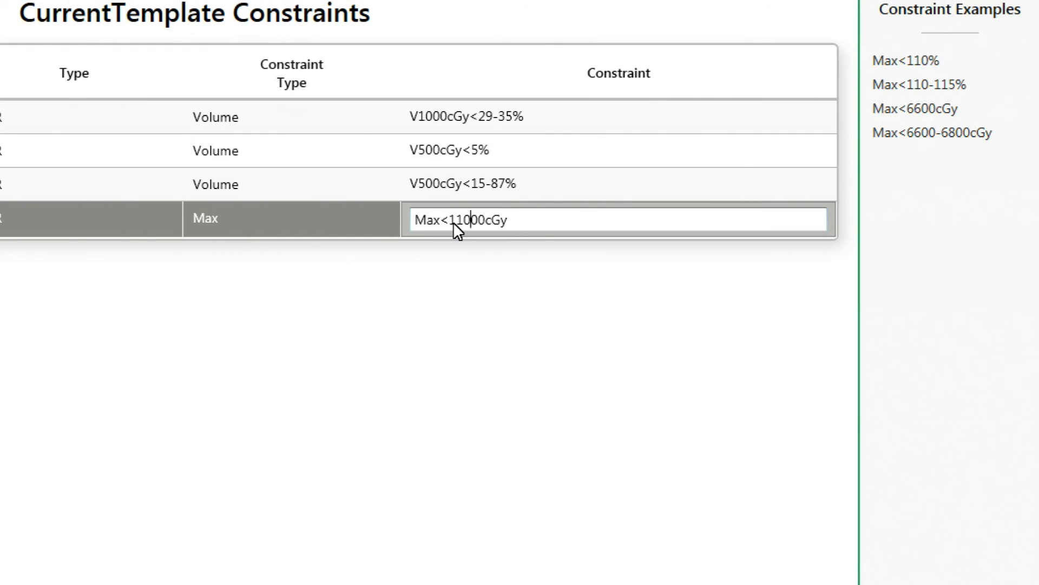
key(Delete)
click(530, 186)
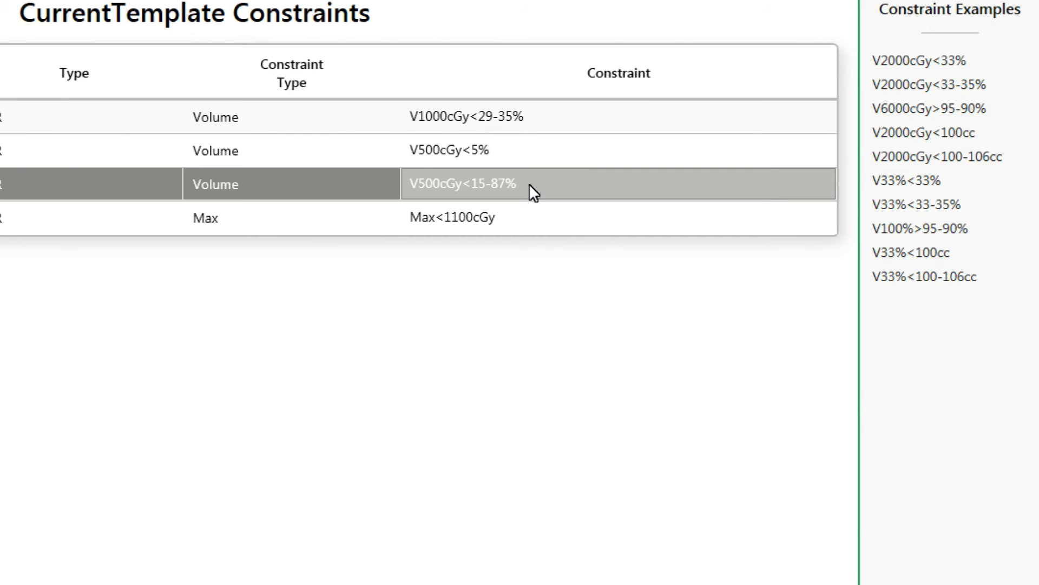
click(521, 217)
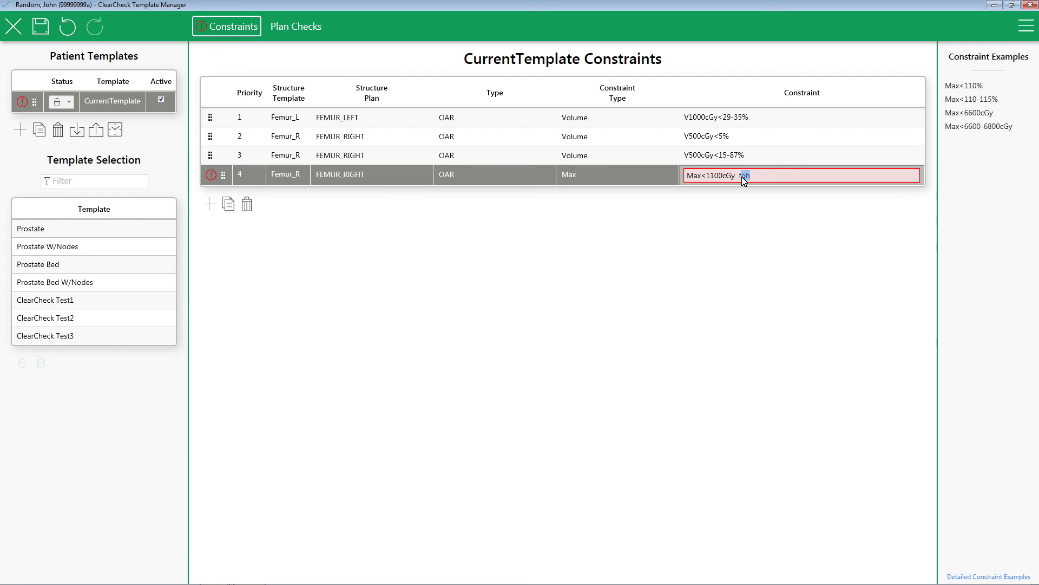
- Delete the stray f from the Max constraint and read the invalid-format error message
click(744, 176)
key(BackSpace)
mouse_move(212, 181)
mouse_move(204, 29)
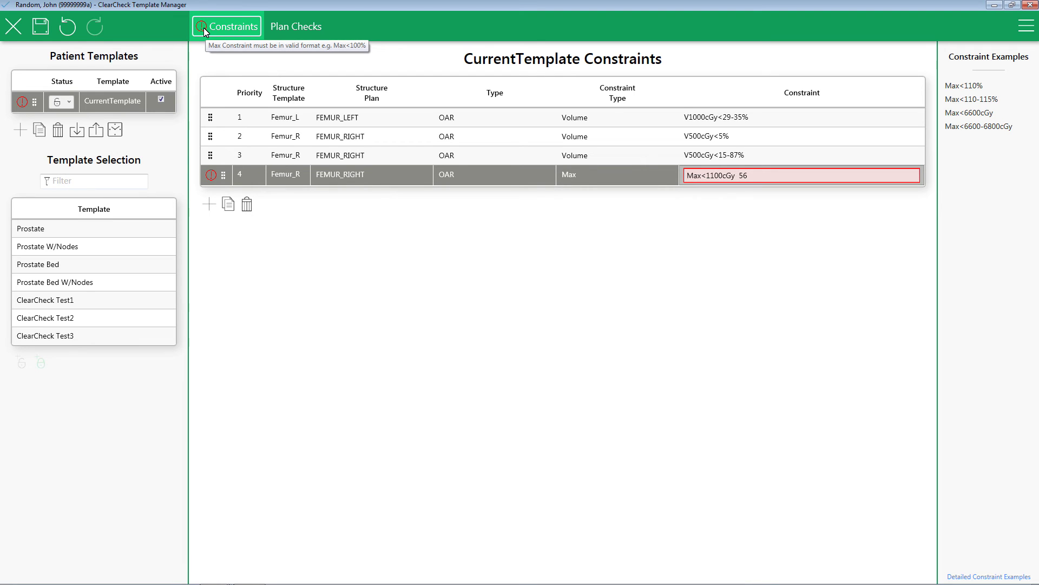